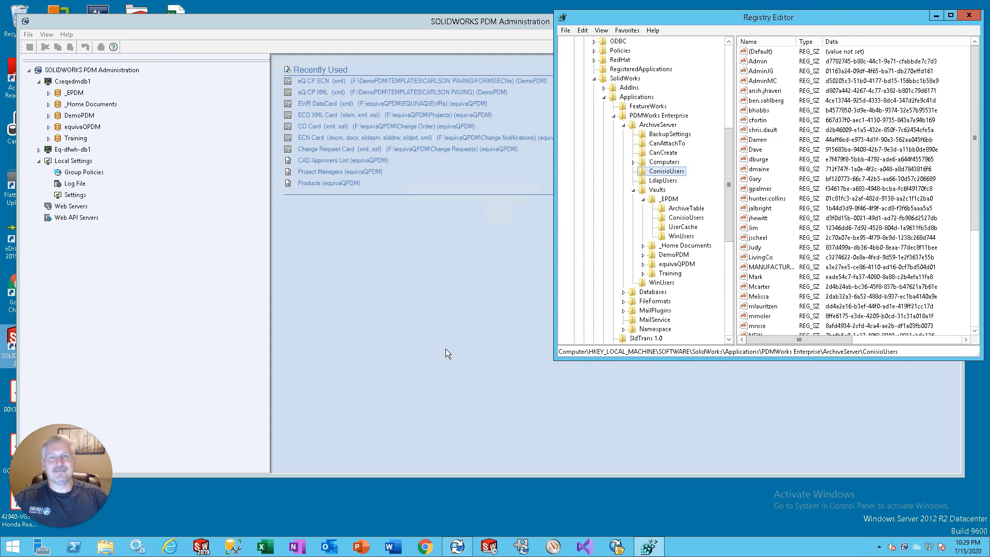
- Attempt an admin login to the _EPDM vault and dismiss the incorrect-password error
click(50, 93)
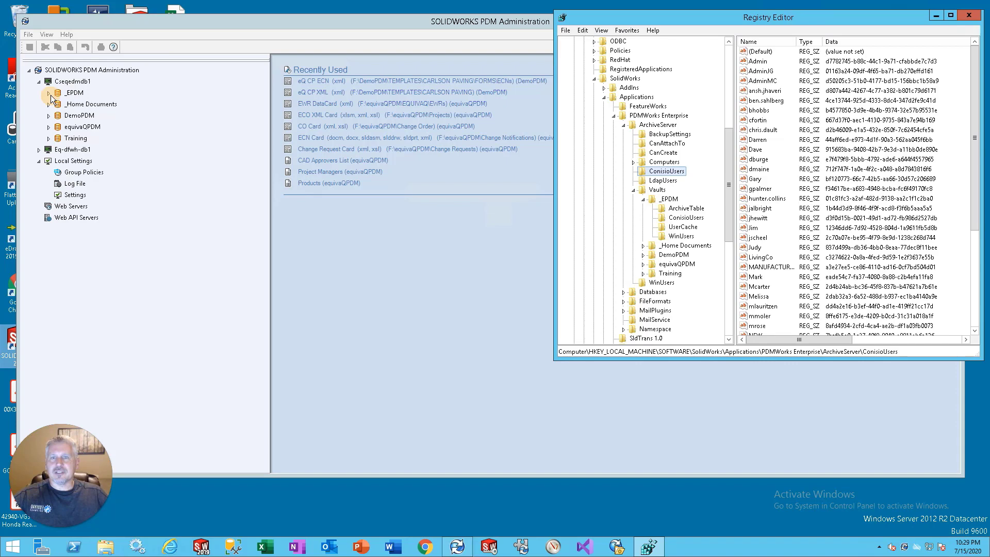
text(***)
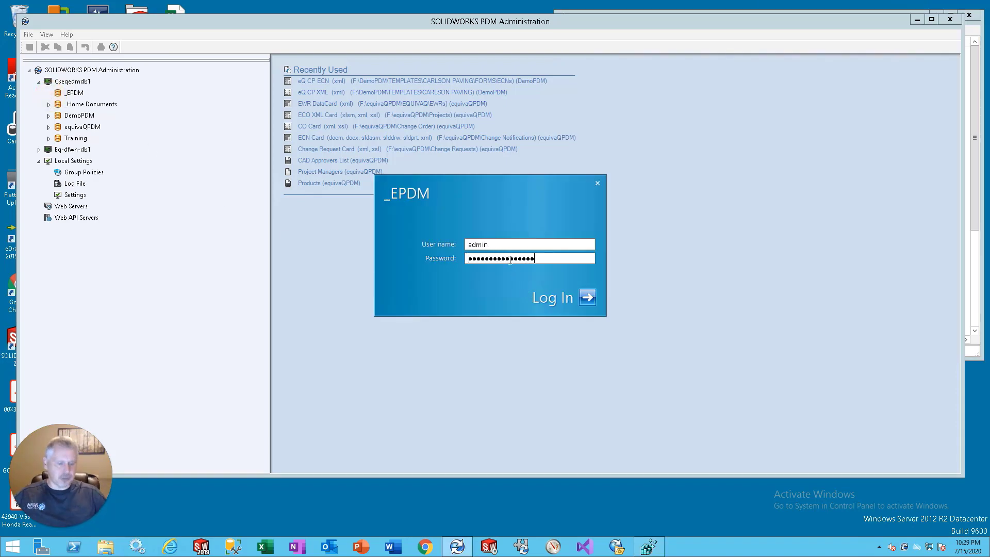
text(*)
key(Return)
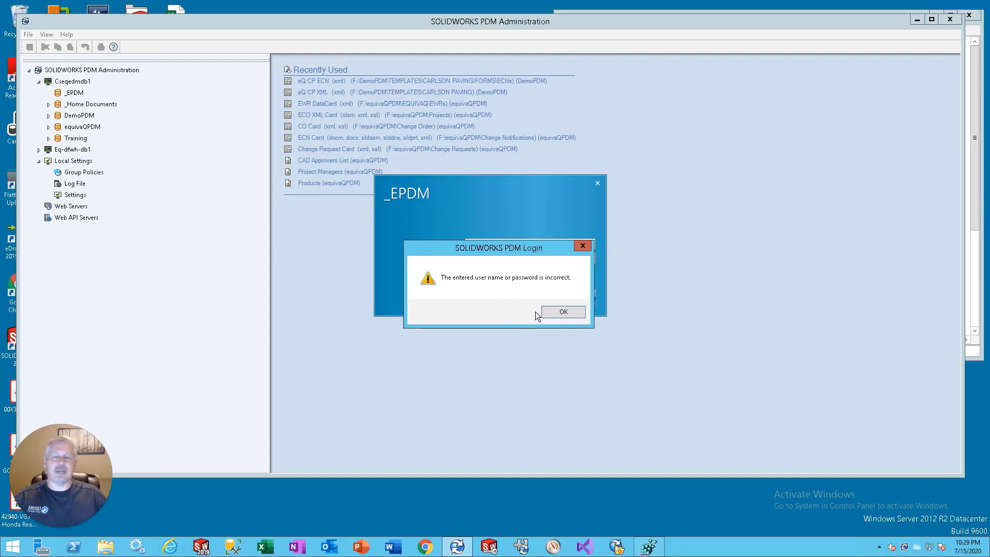
click(563, 311)
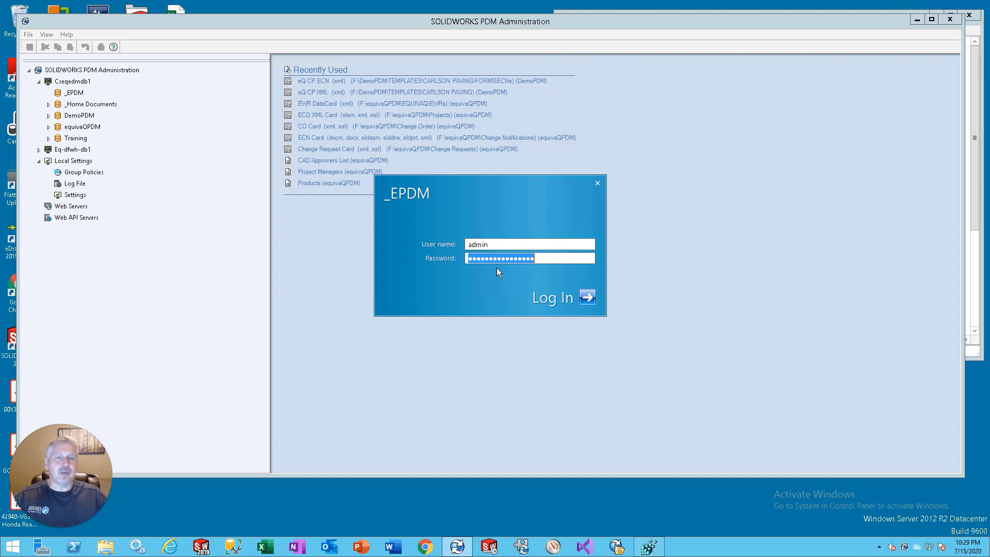
- Search the Start screen for 'archive' and launch Archive Server Configuration
click(16, 549)
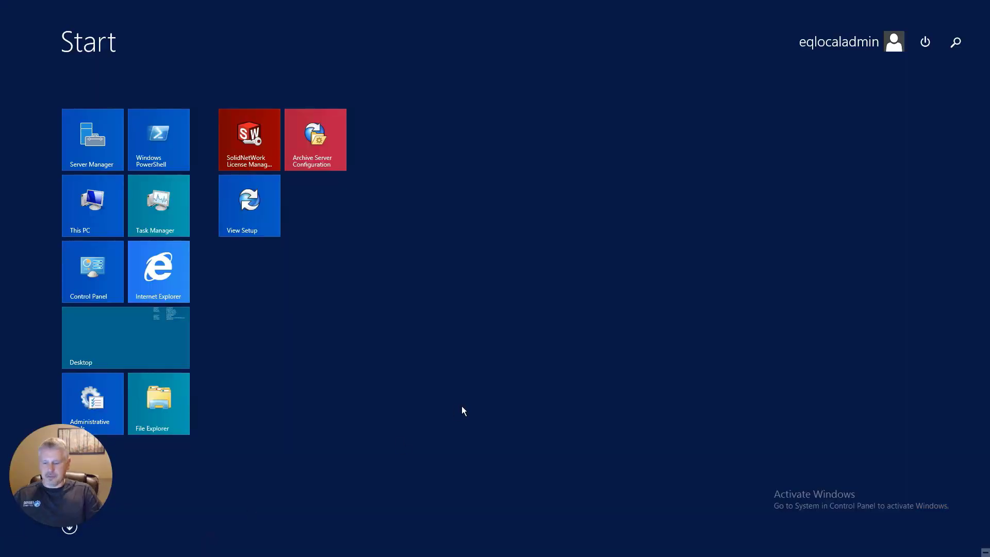
text(archive Server Configuration)
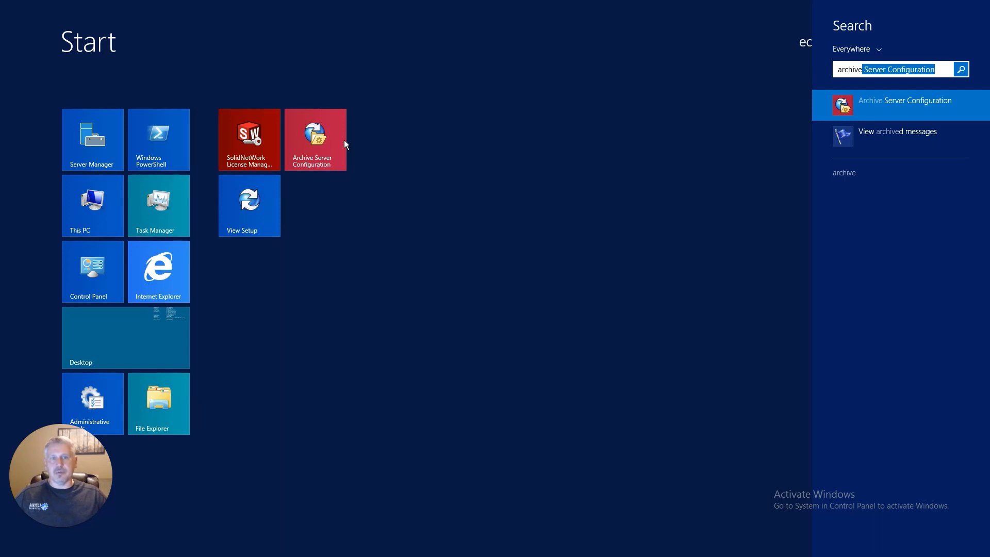
click(885, 105)
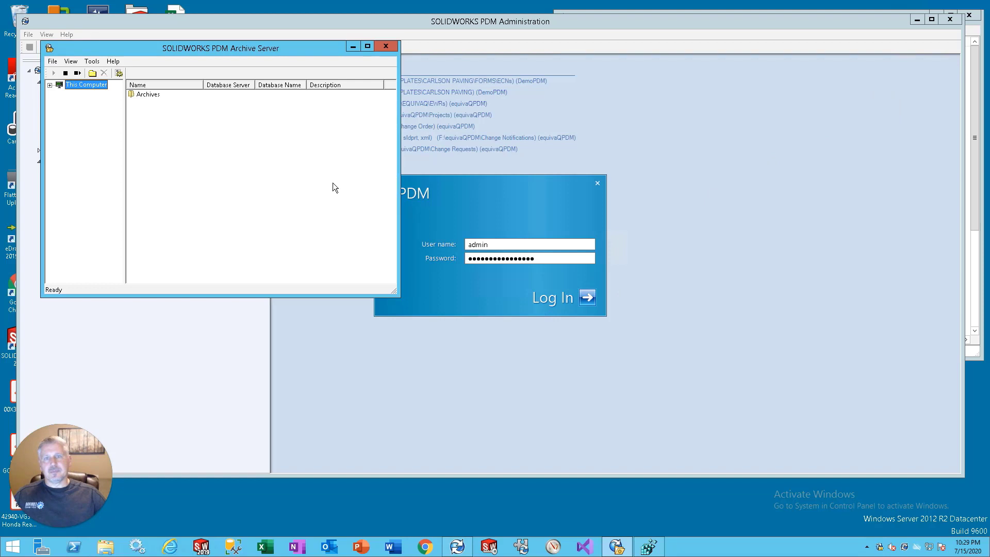
- Expand Archives and select _Home Documents, DemoPDM, equivaQPDM, then _EPDM
double_click(141, 98)
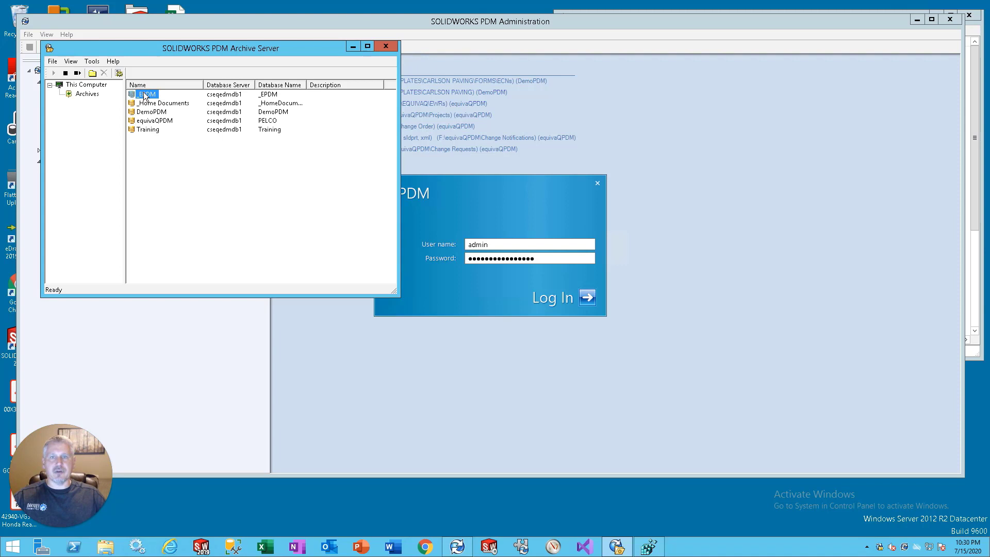
click(151, 104)
click(151, 111)
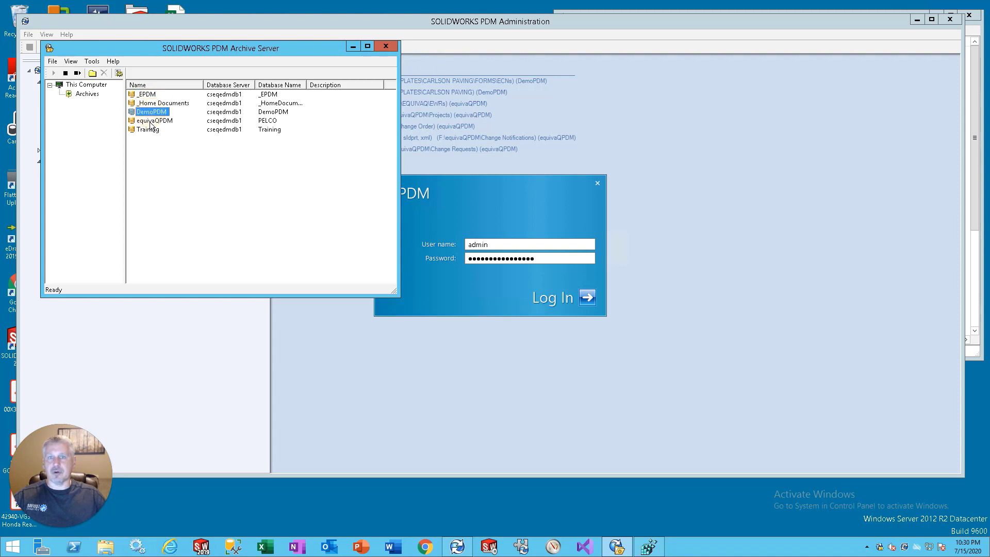
click(154, 121)
click(147, 94)
- Review the default Admin password under Tools > Default Settings, cancelling without changes
click(92, 61)
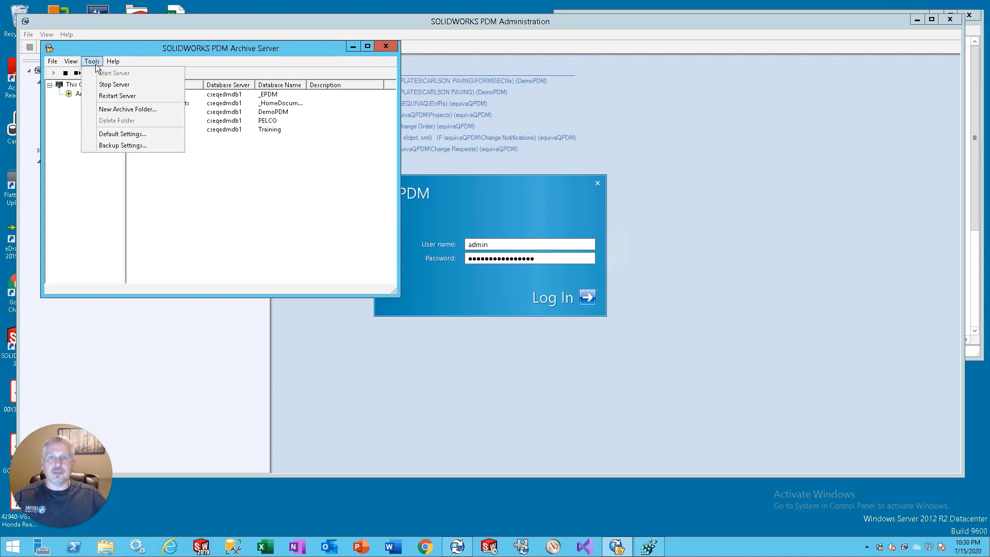
click(122, 134)
click(305, 197)
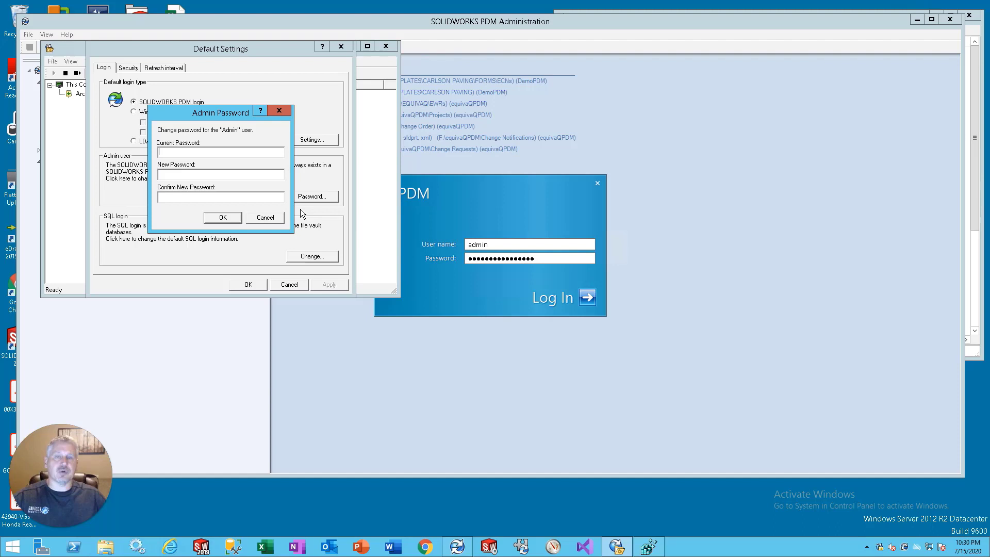
click(259, 220)
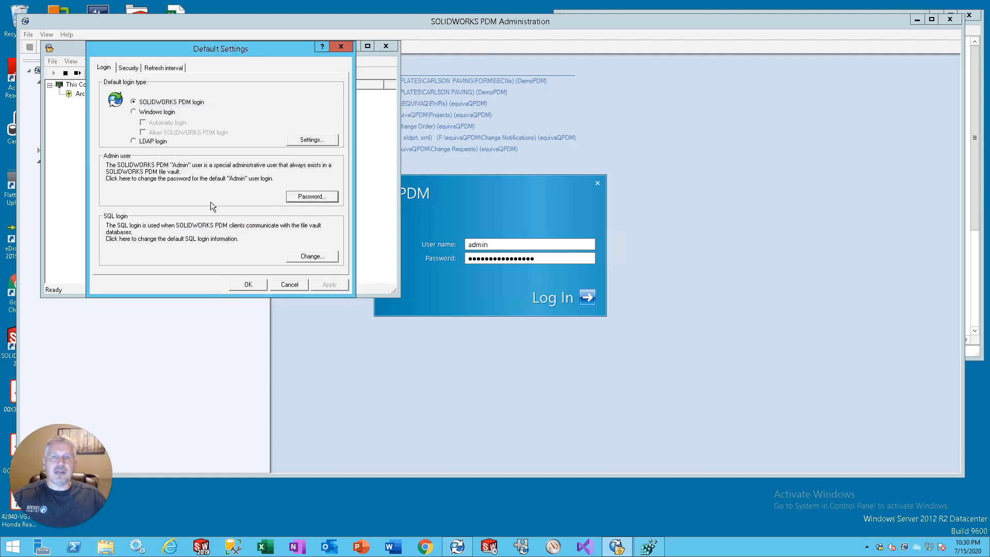
click(296, 285)
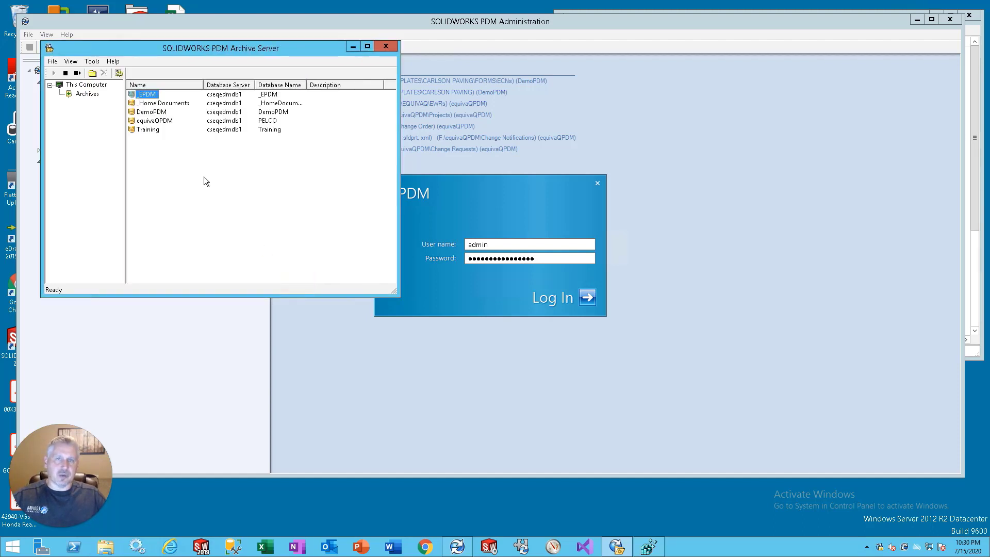
- Inspect the _EPDM archive's Login password settings, cancel unchanged, and minimize Archive Server
right_click(147, 94)
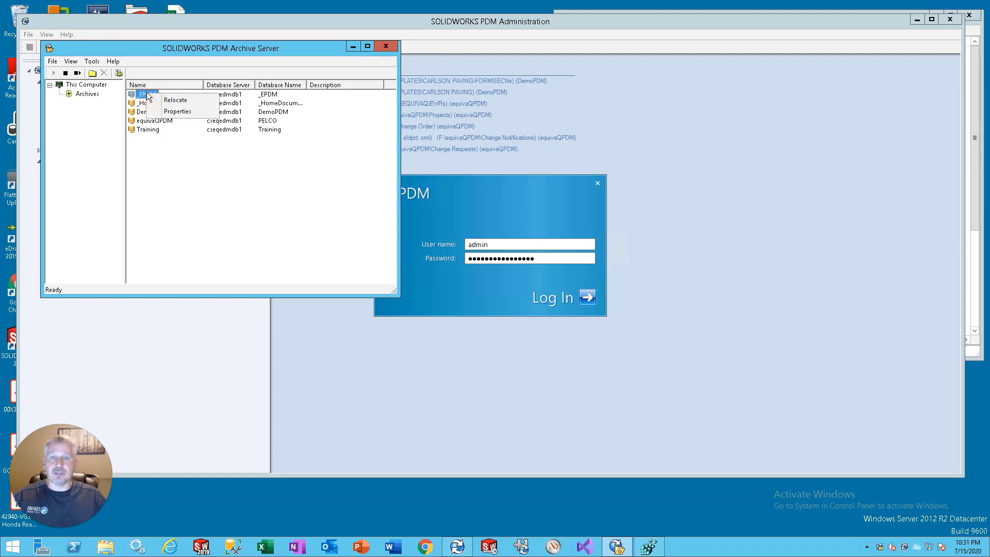
click(169, 112)
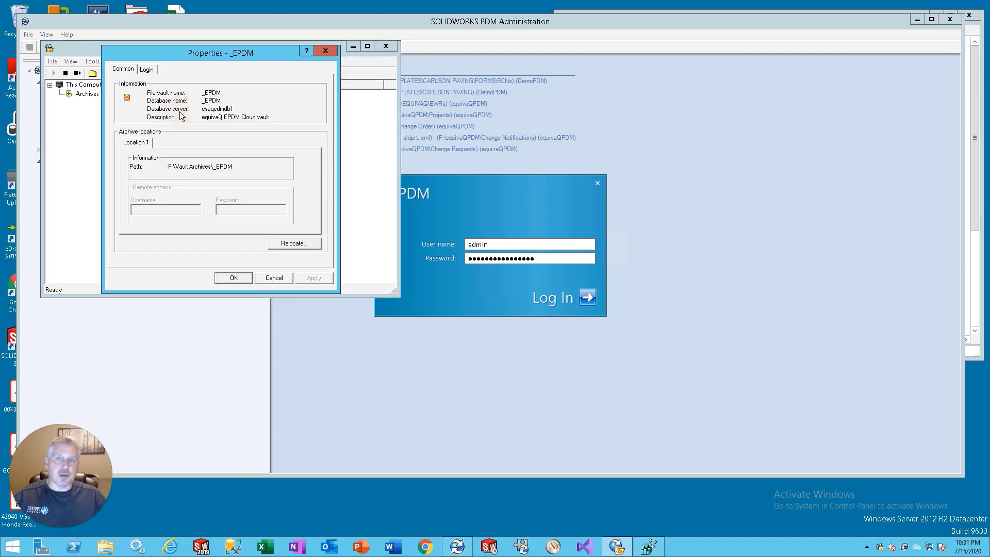
click(147, 70)
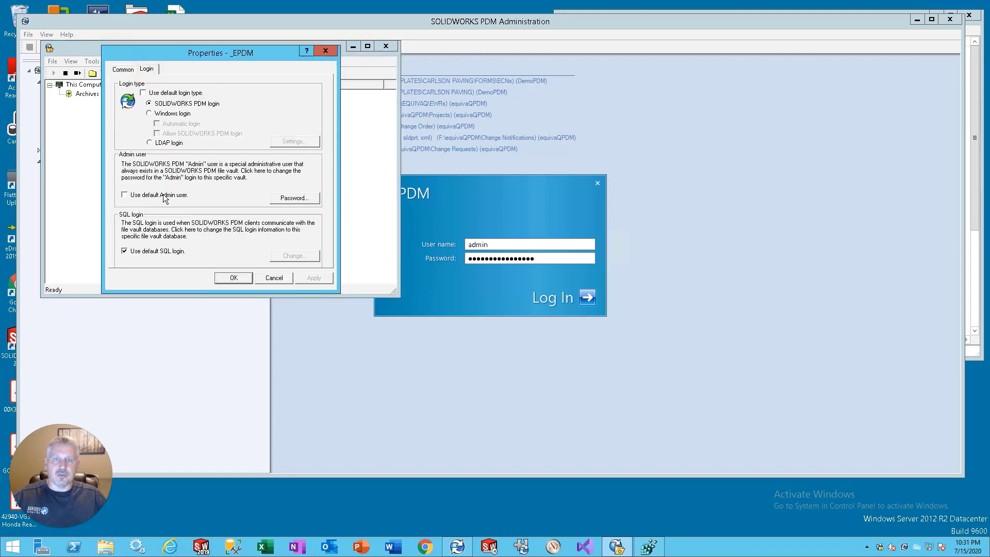
click(296, 198)
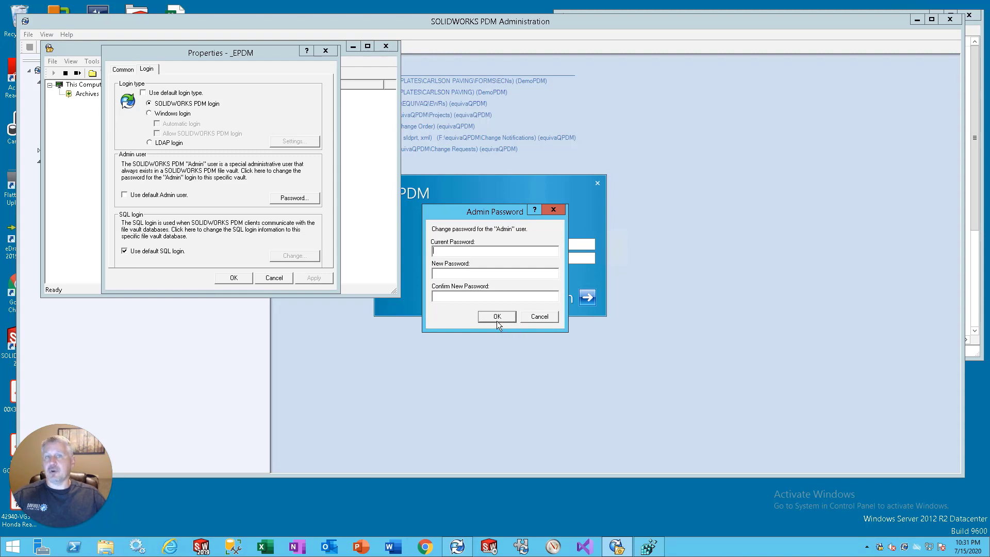
click(538, 317)
click(274, 277)
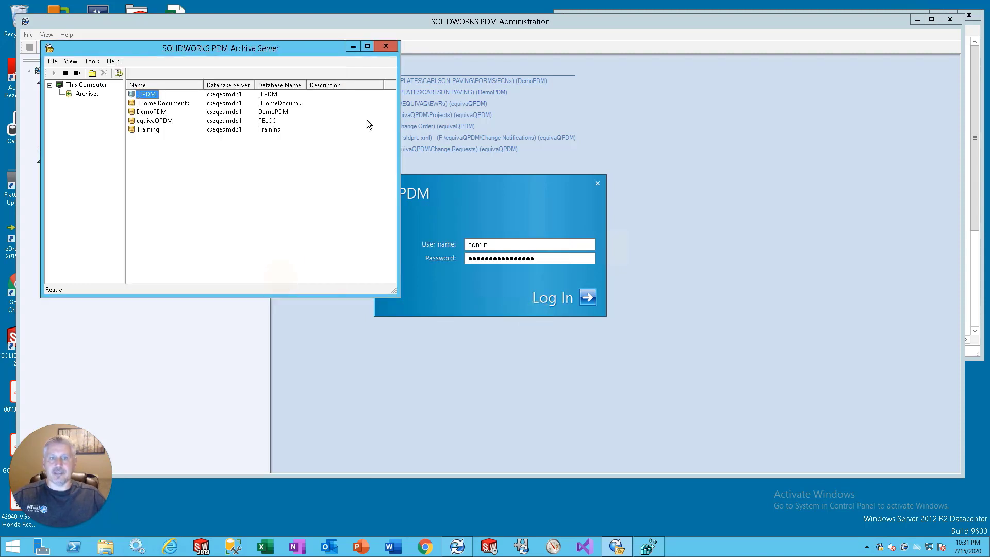
click(351, 45)
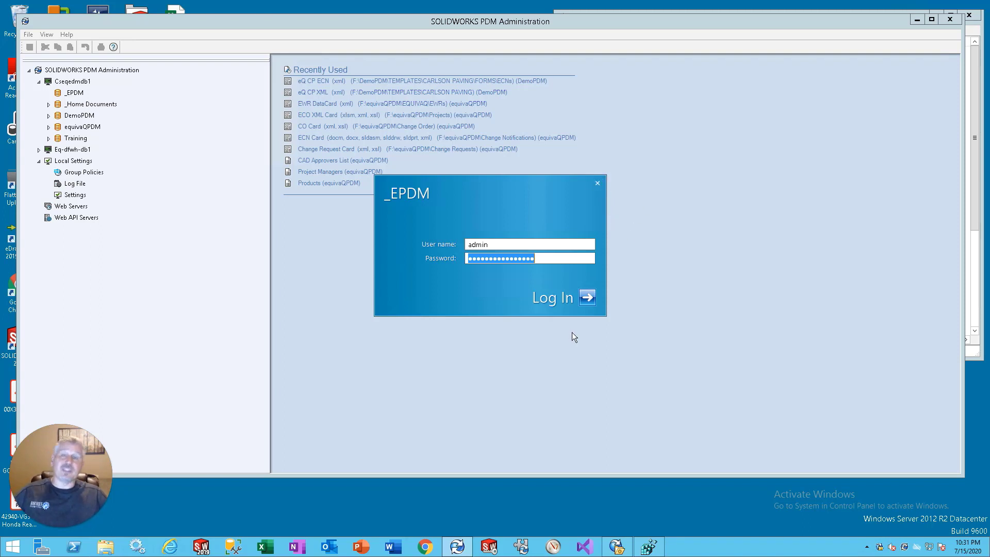
- Navigate the registry to PDMWorks Enterprise\ArchiveServer ConisioUsers and select the Admin entry
click(648, 546)
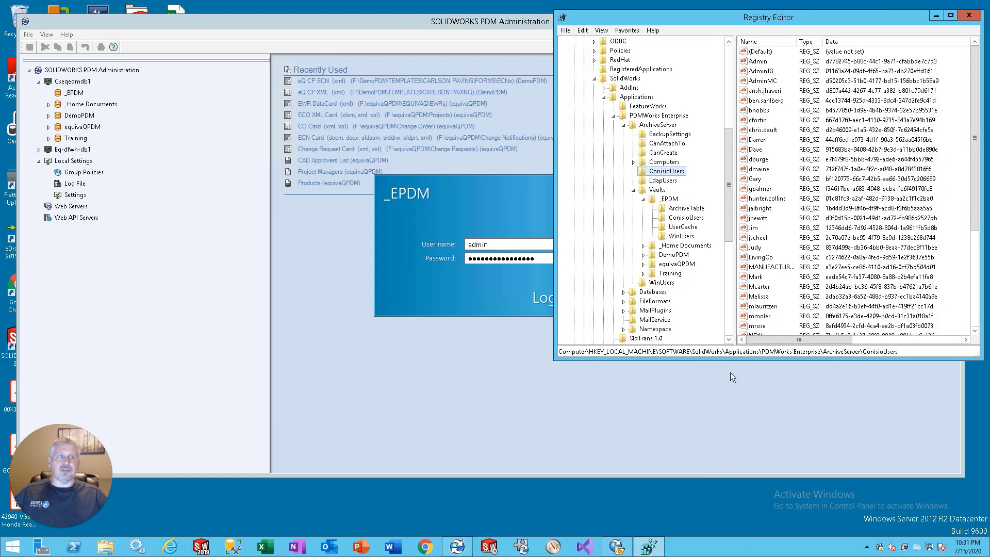
drag(729, 170, 731, 65)
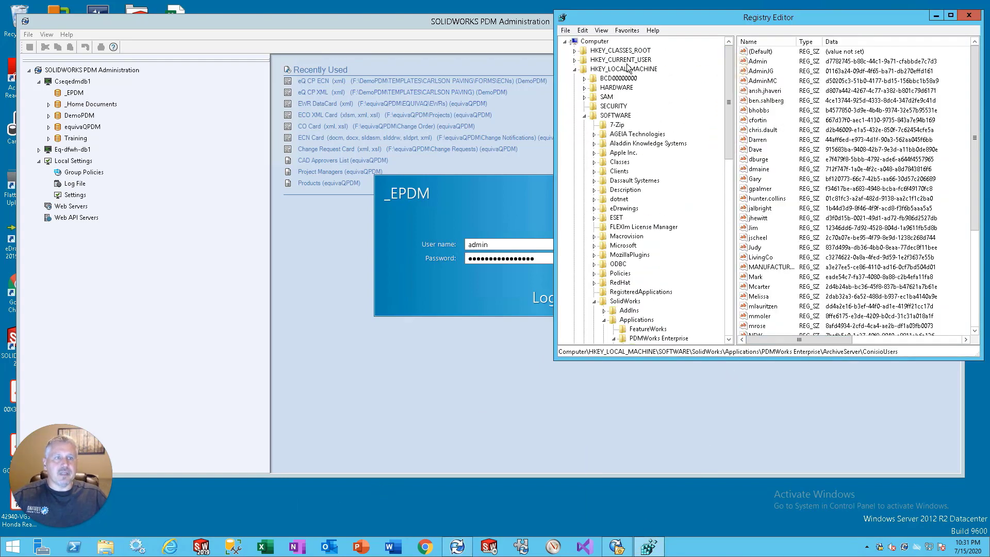
click(616, 115)
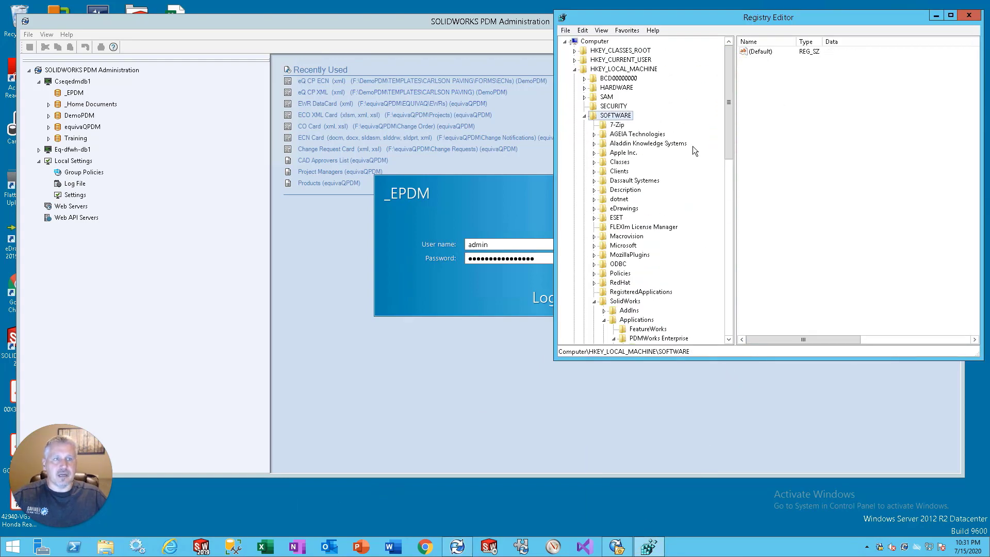
scroll(691, 147, down, 4)
scroll(683, 186, down, 5)
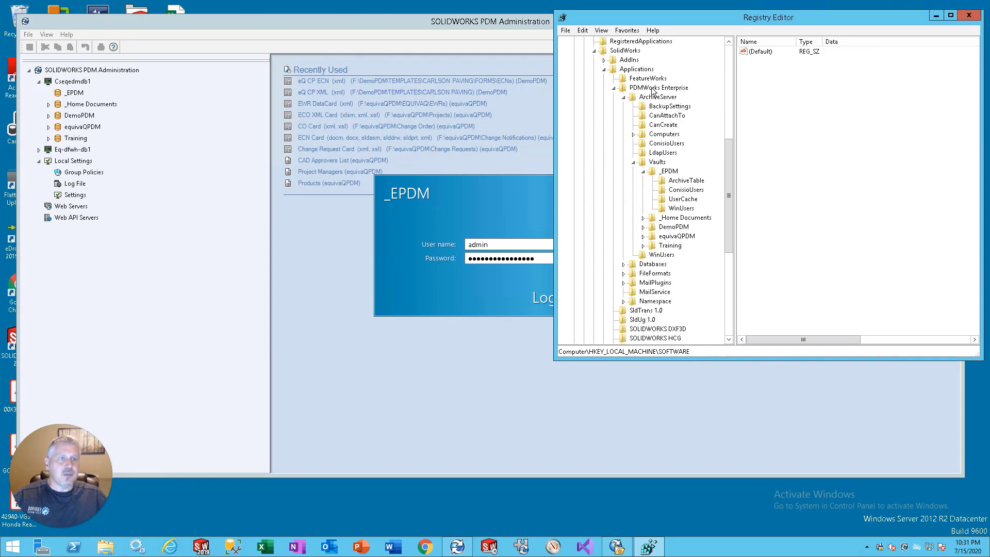
click(652, 88)
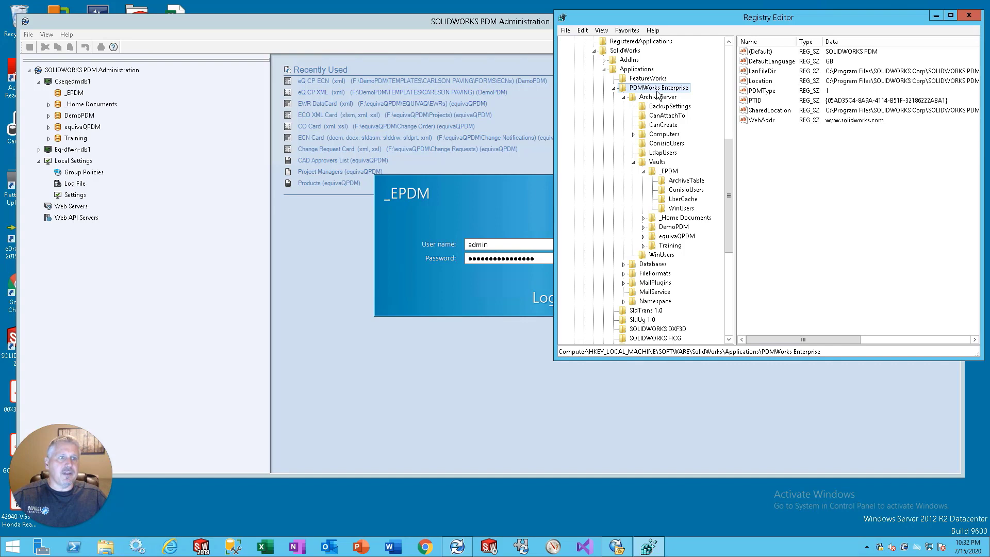
click(666, 143)
click(757, 62)
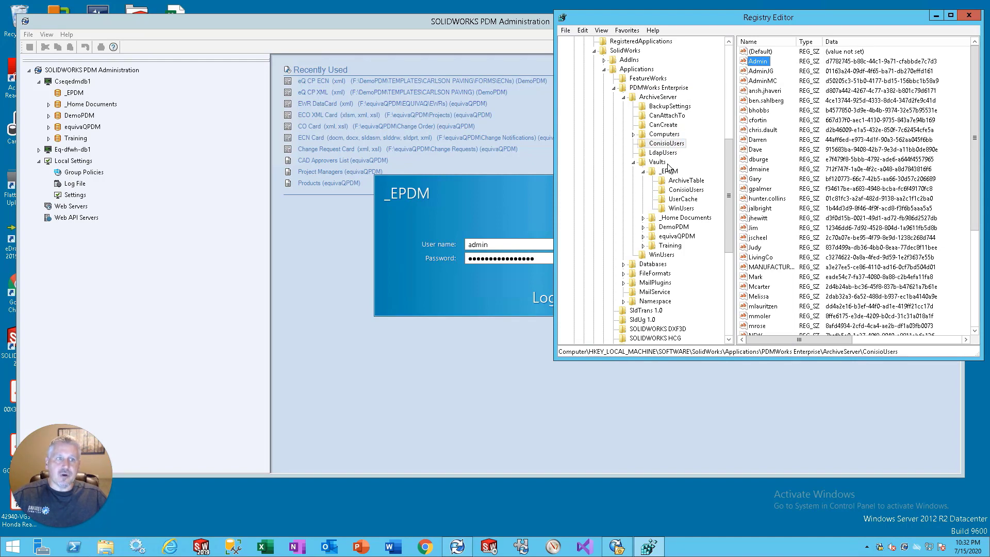
- Delete the Admin value from _EPDM's ConisioUsers key, then return to the vault login
click(681, 191)
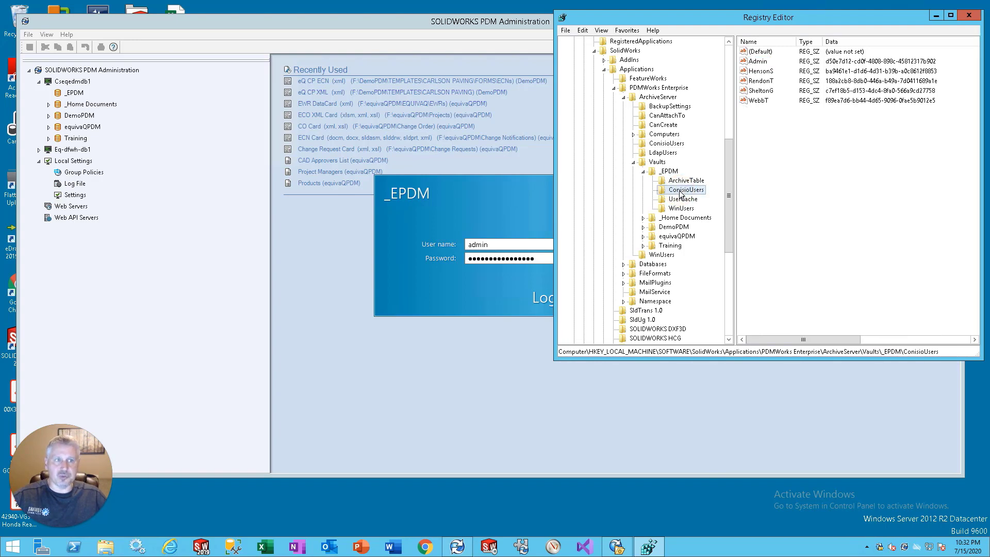
click(757, 61)
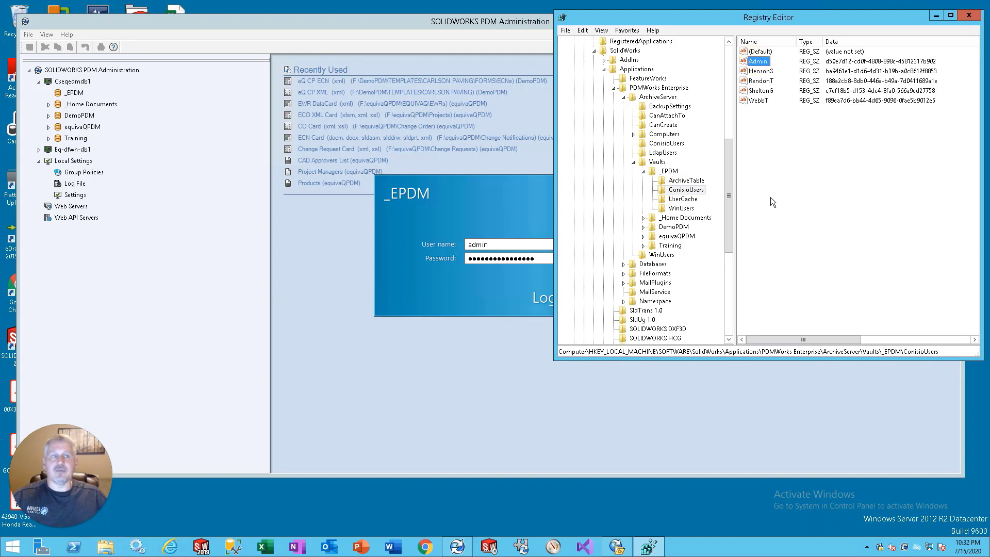
right_click(759, 62)
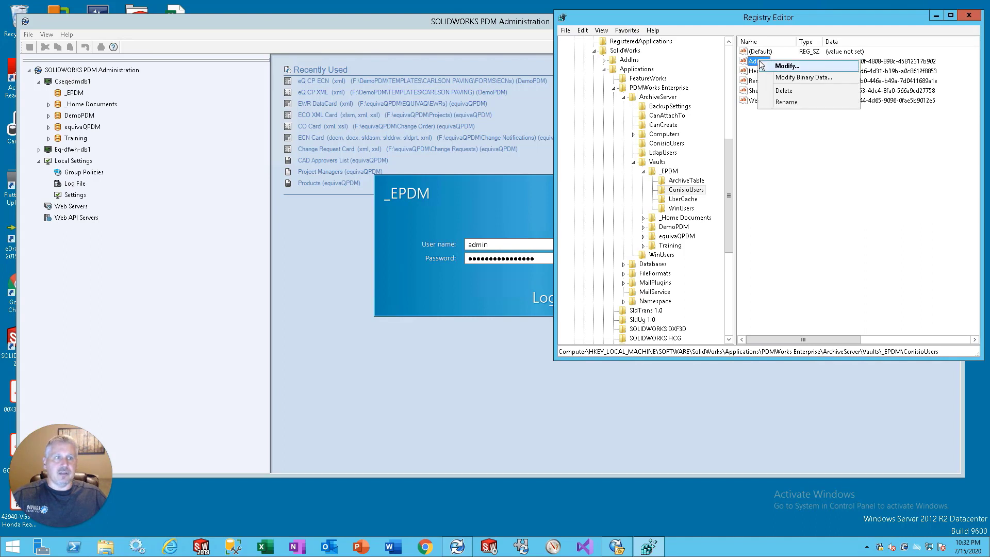
click(782, 92)
click(573, 273)
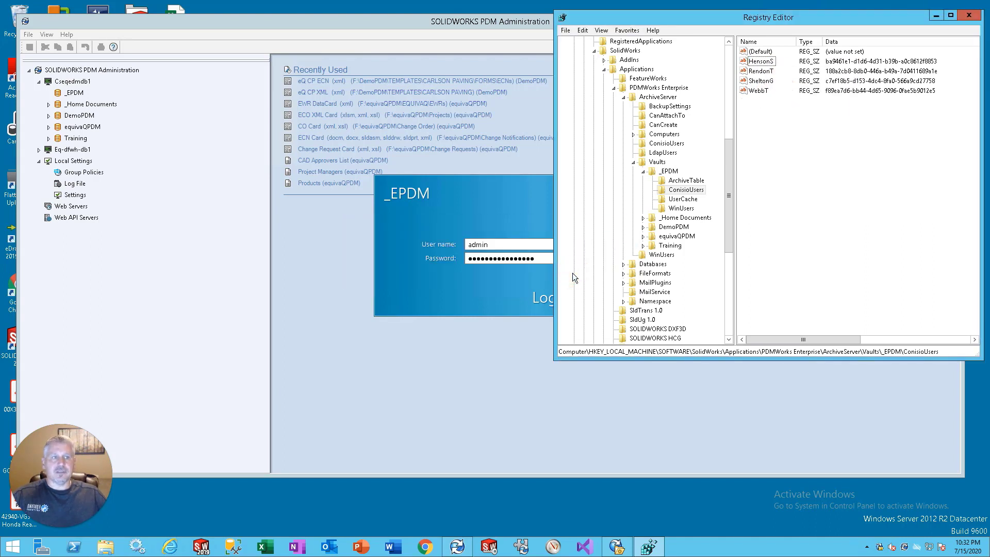
click(454, 204)
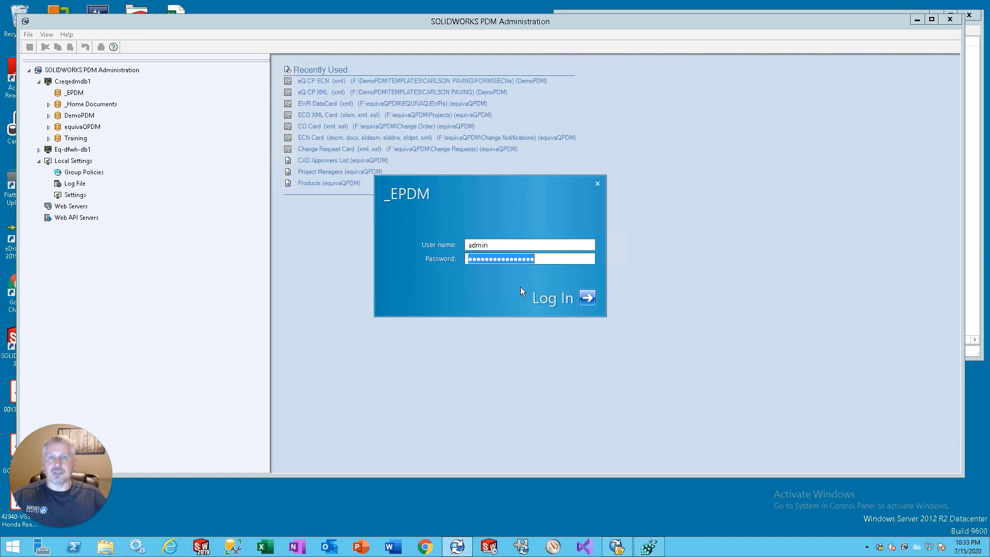
- In the _EPDM archive's Login properties, turn off Use default Admin user
click(616, 545)
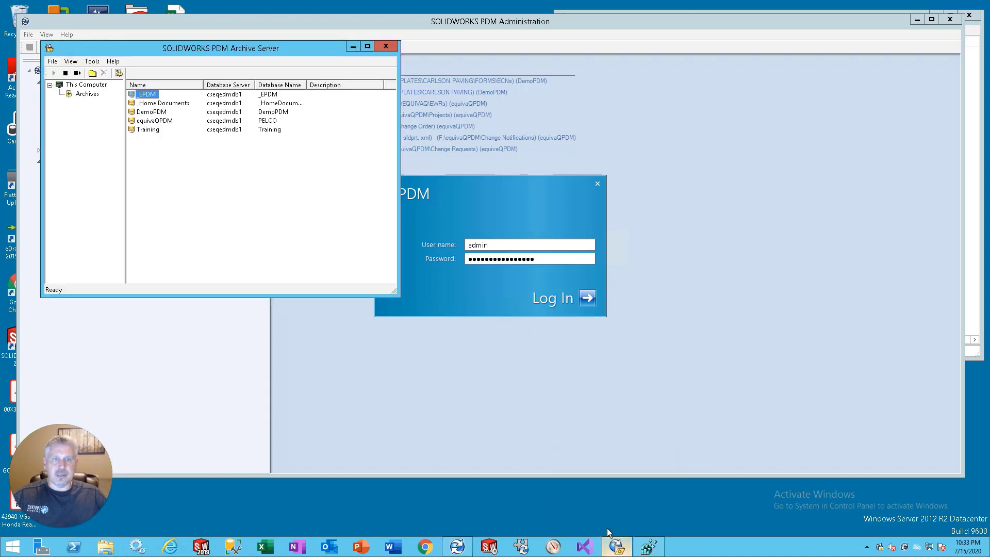
right_click(146, 98)
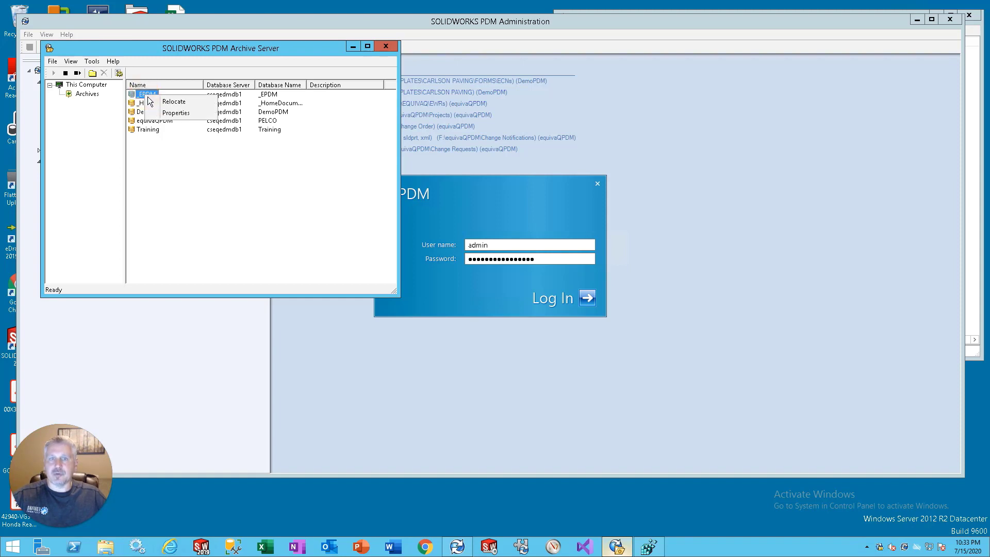
click(178, 115)
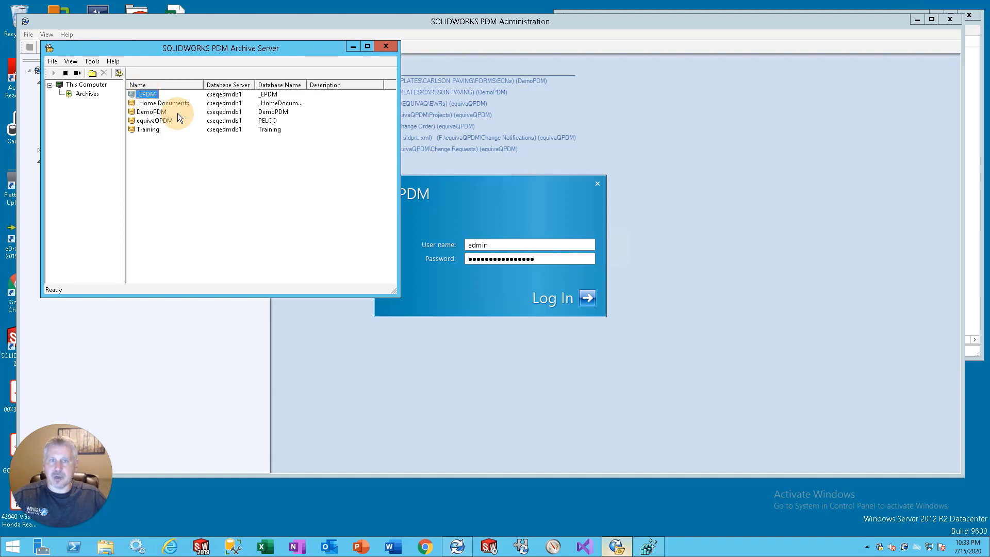
click(152, 71)
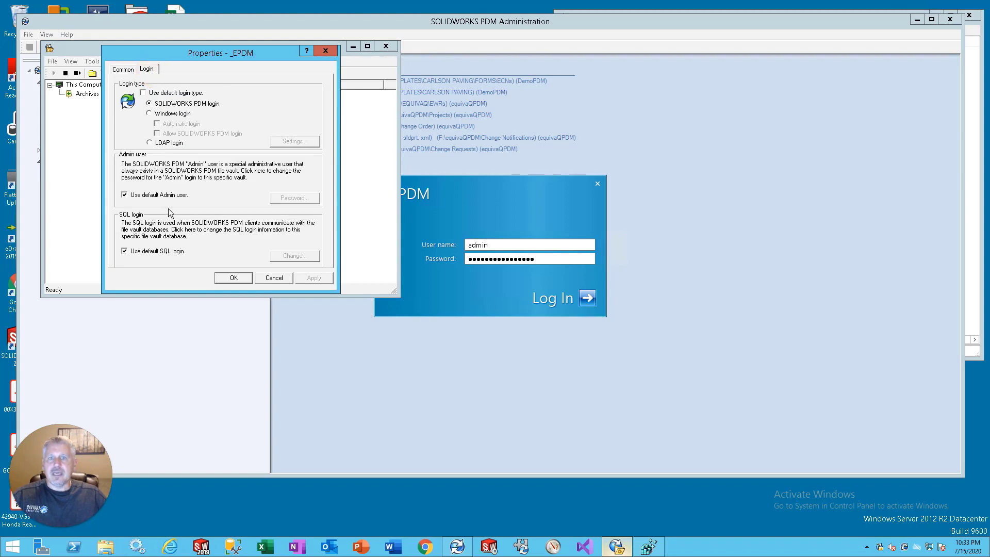
click(124, 195)
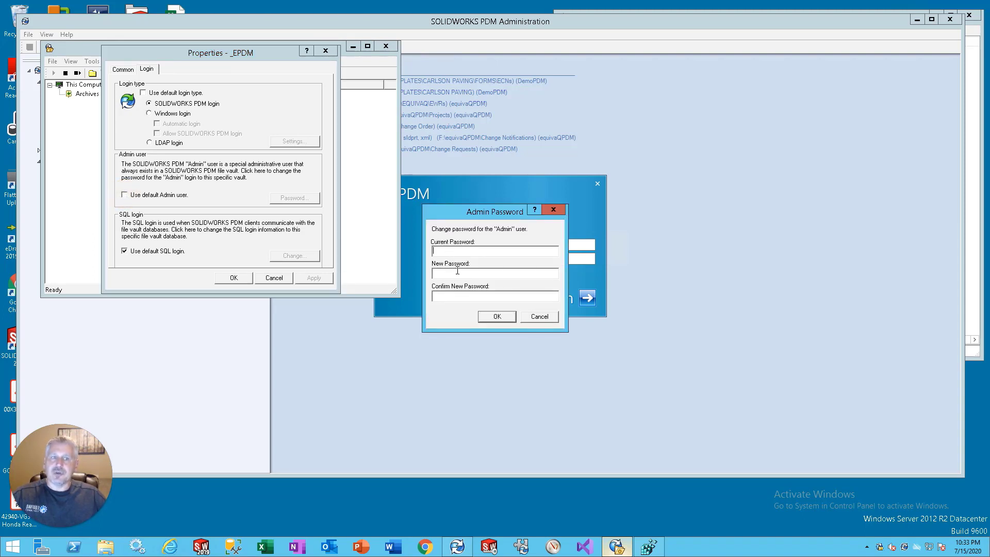
- Enter and confirm the new Admin password, then apply and close the properties
click(527, 276)
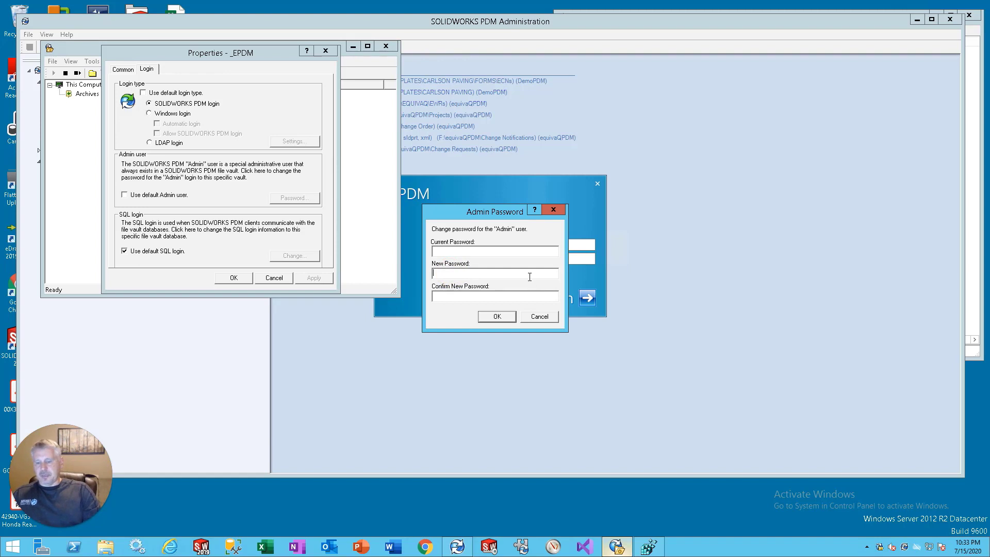
key(ctrl+v)
key(Tab)
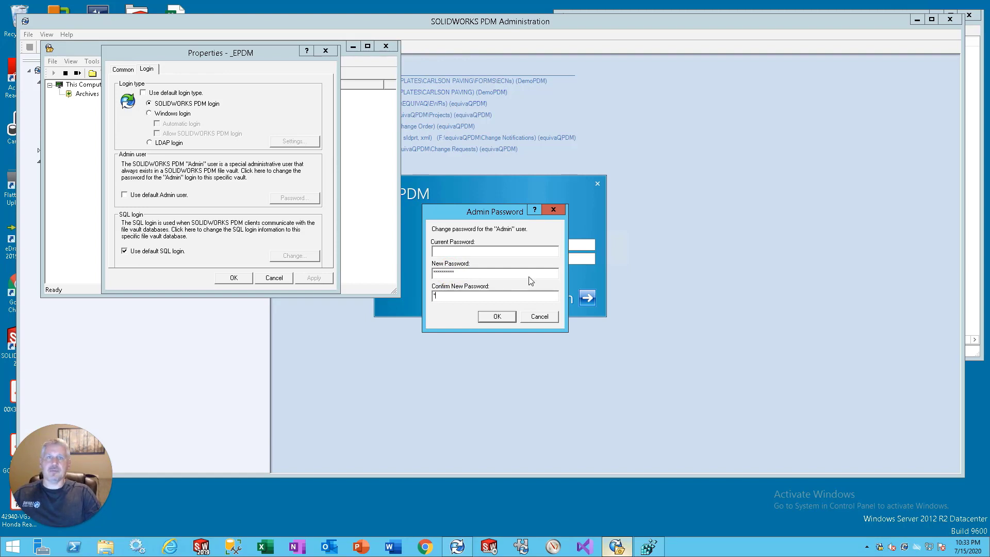
key(ctrl+v)
click(495, 317)
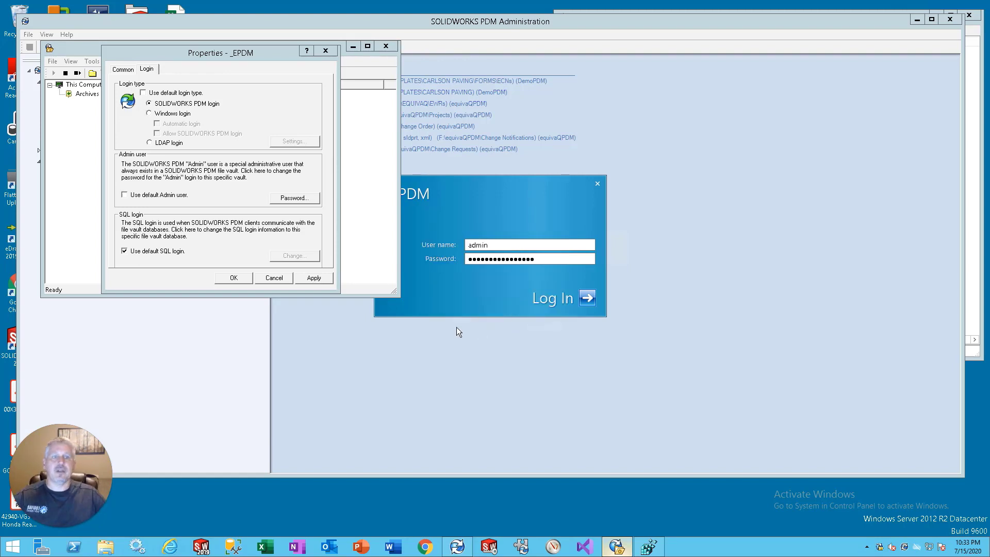
click(314, 277)
click(233, 278)
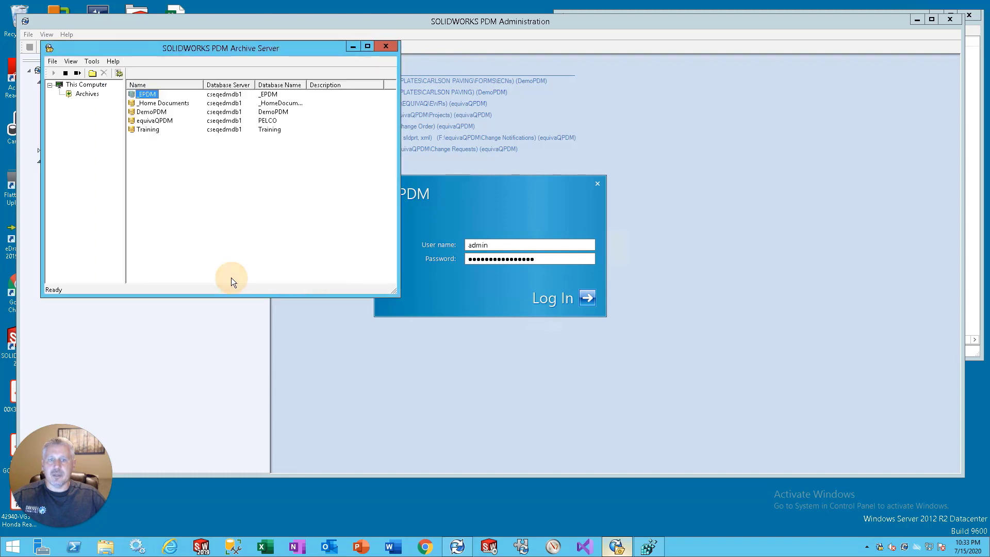
- Paste the new password into the _EPDM admin login prompt
click(475, 206)
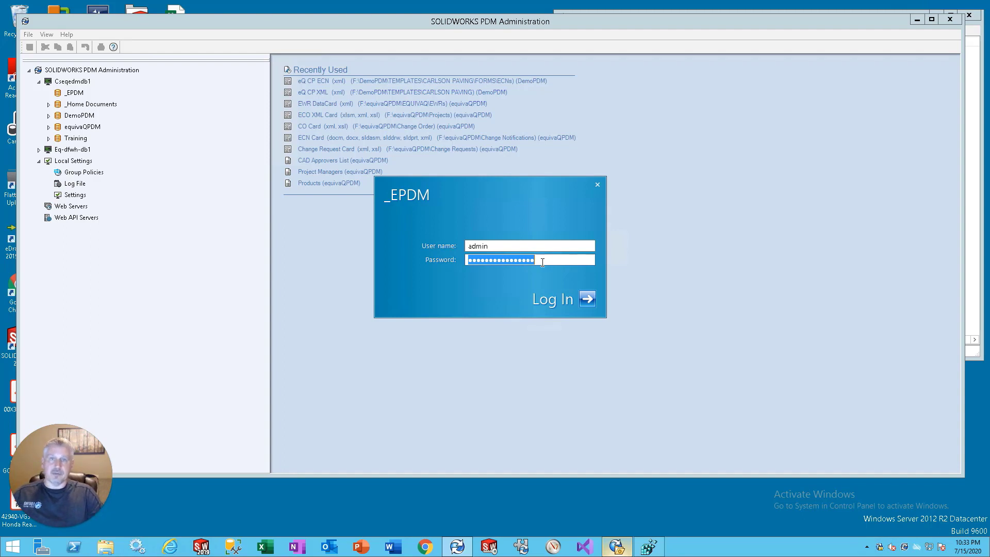
key(ctrl+v)
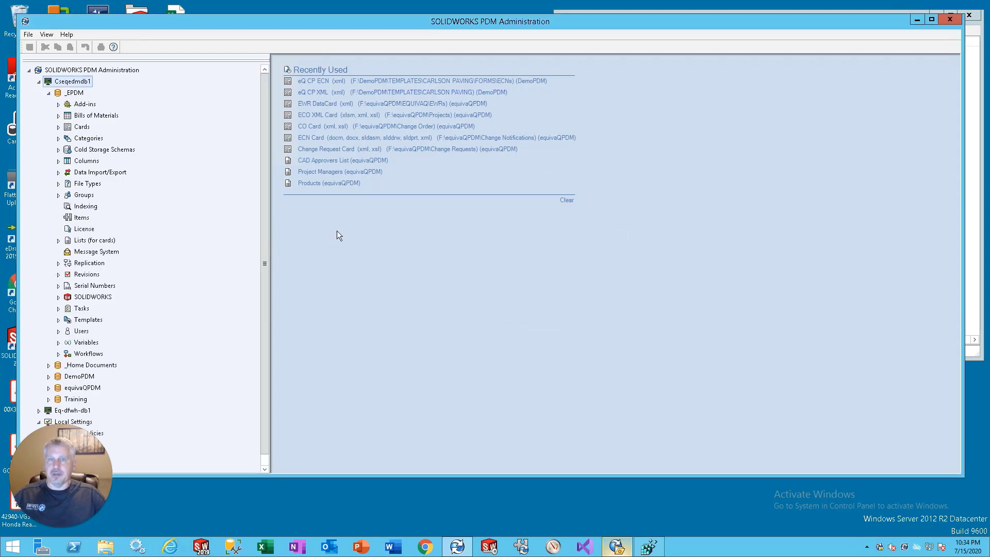